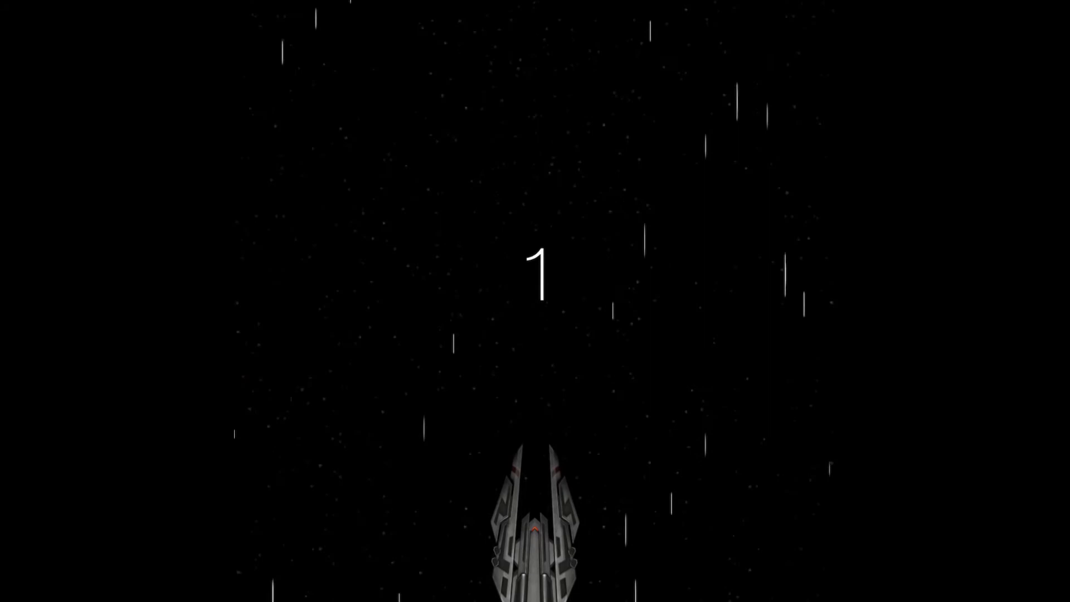
- Steer the ship left, then twice right, dodging and shooting orange enemies until Game Over
key(Left)
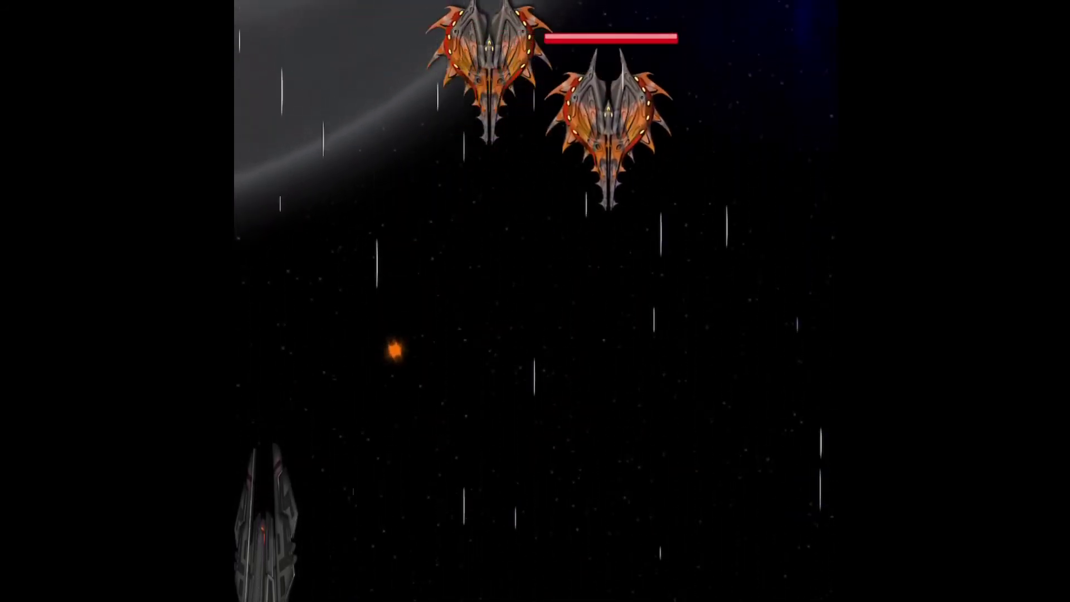
key(Right)
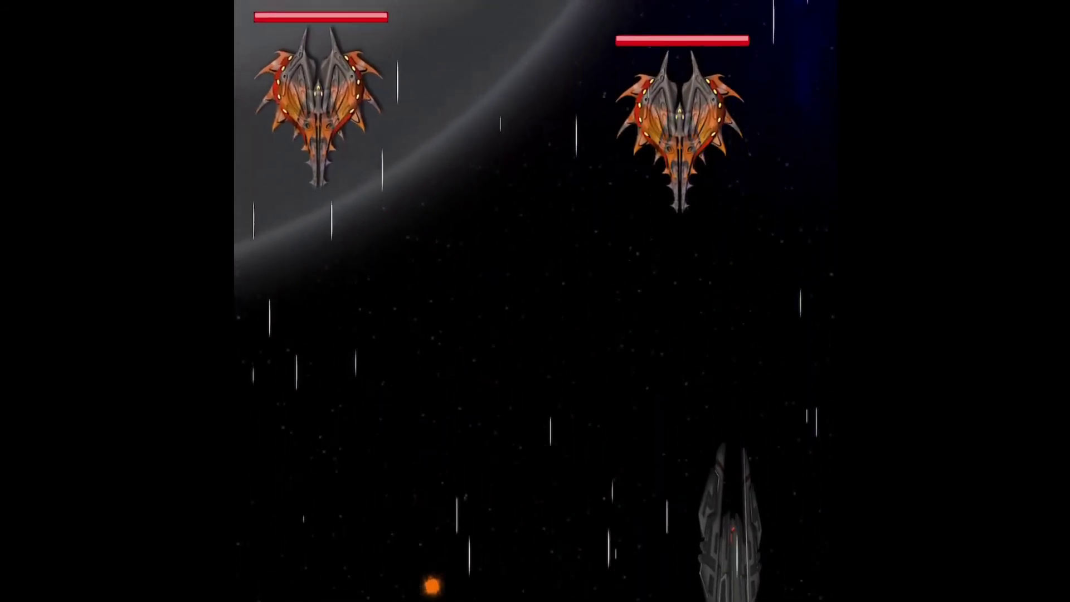
key(Right)
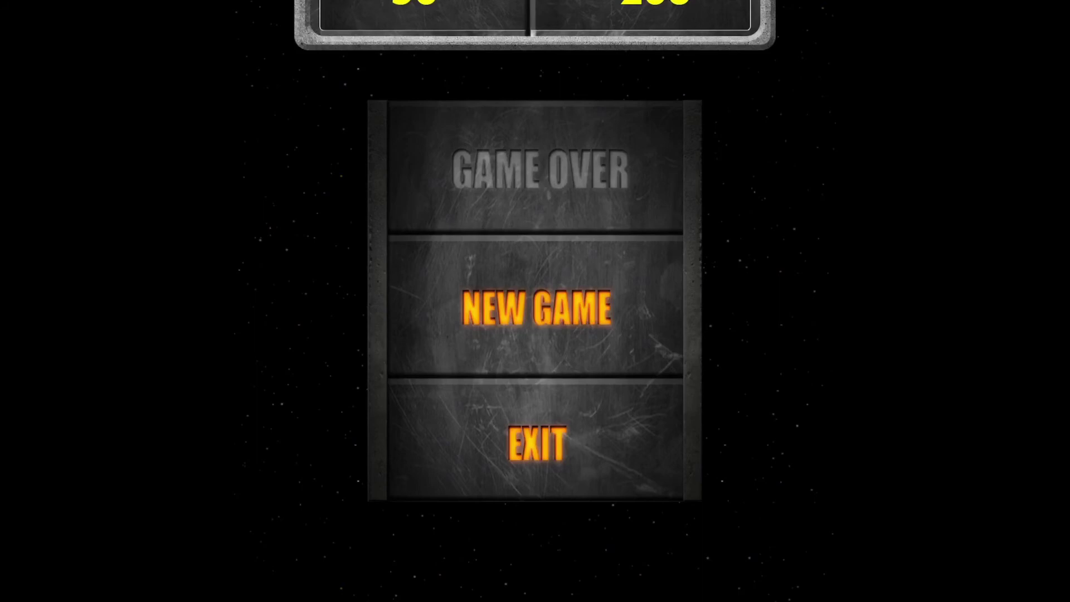
- Choose NEW GAME on the Game Over screen to leave the round for the main menu
click(537, 443)
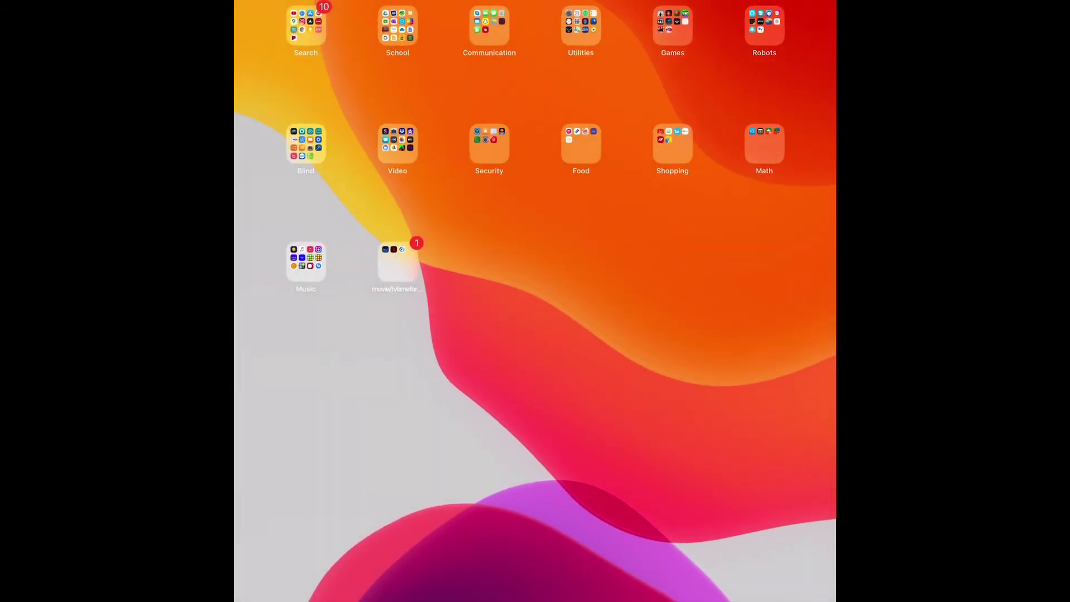
key(Tab)
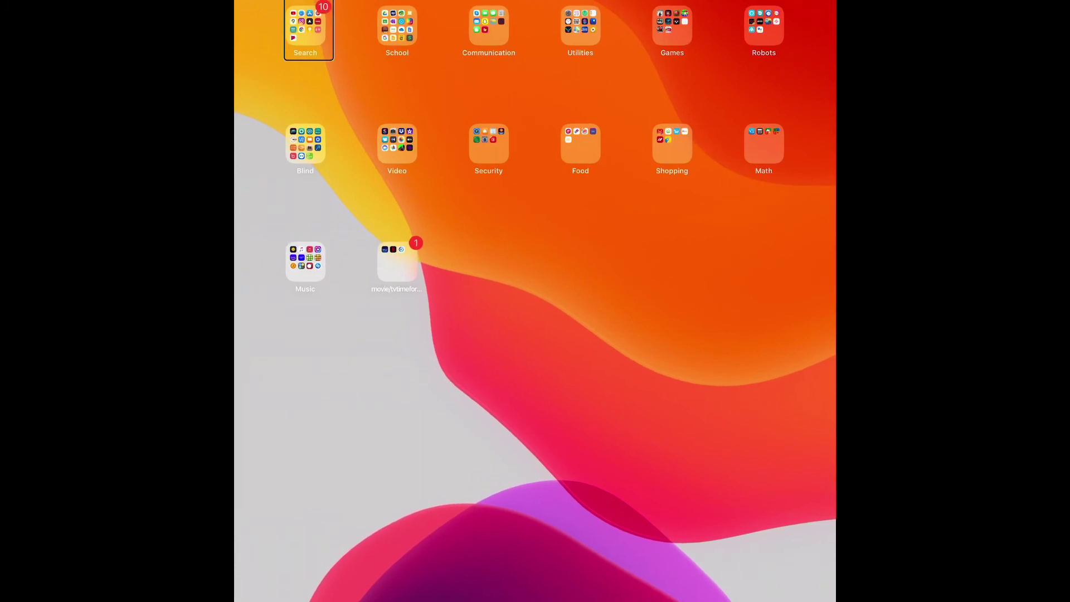